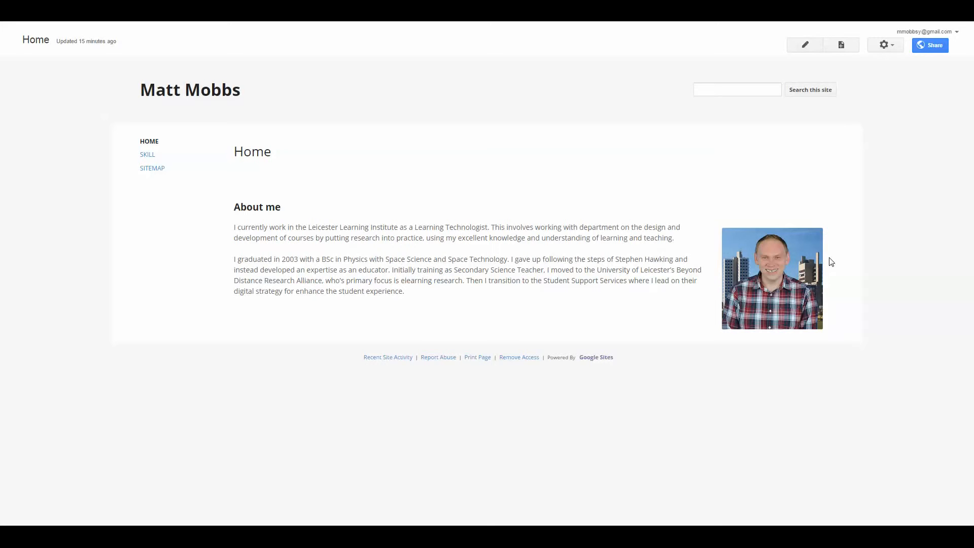
Edit the site layout to turn off the sidebar and turn on horizontal navigation
{"action": "left_click", "coordinate": [894, 49]}
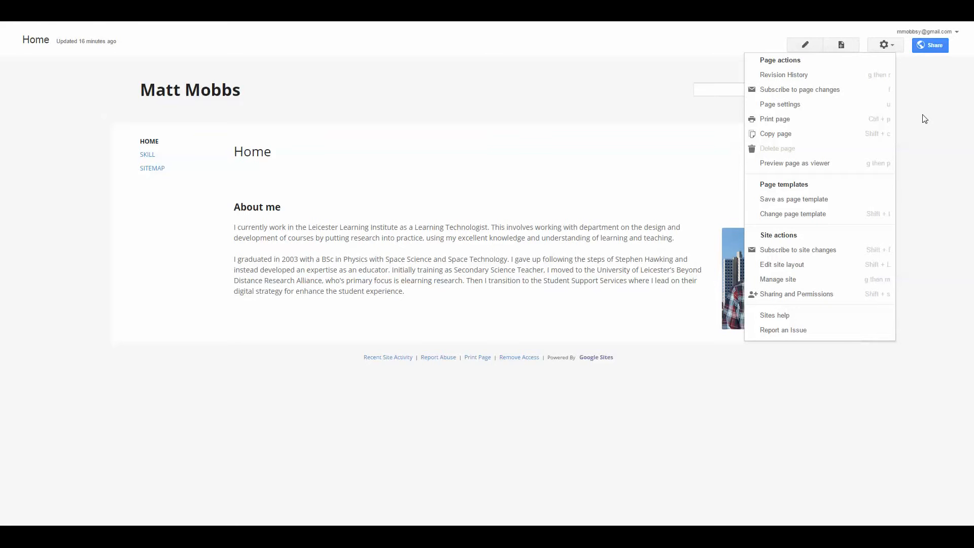
{"action": "left_click", "coordinate": [818, 268]}
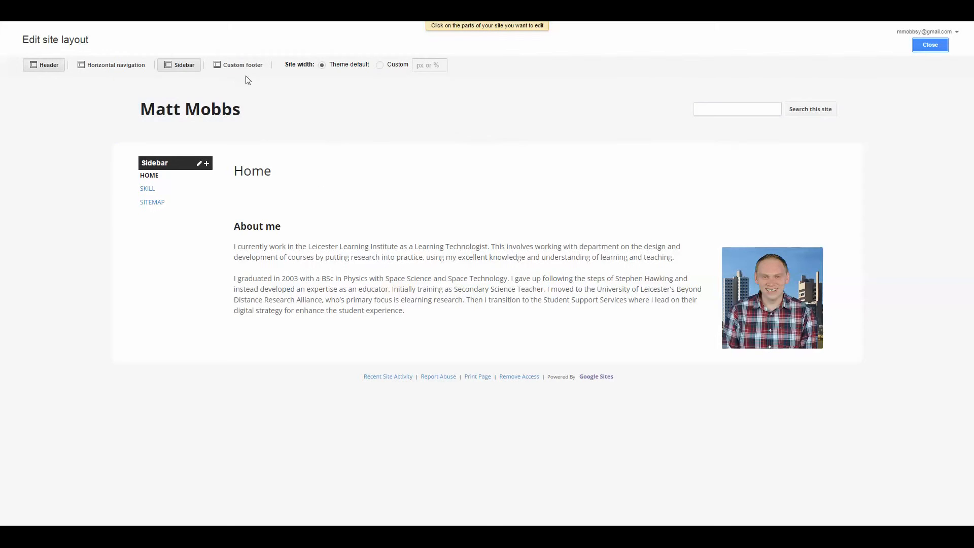
{"action": "left_click", "coordinate": [179, 69]}
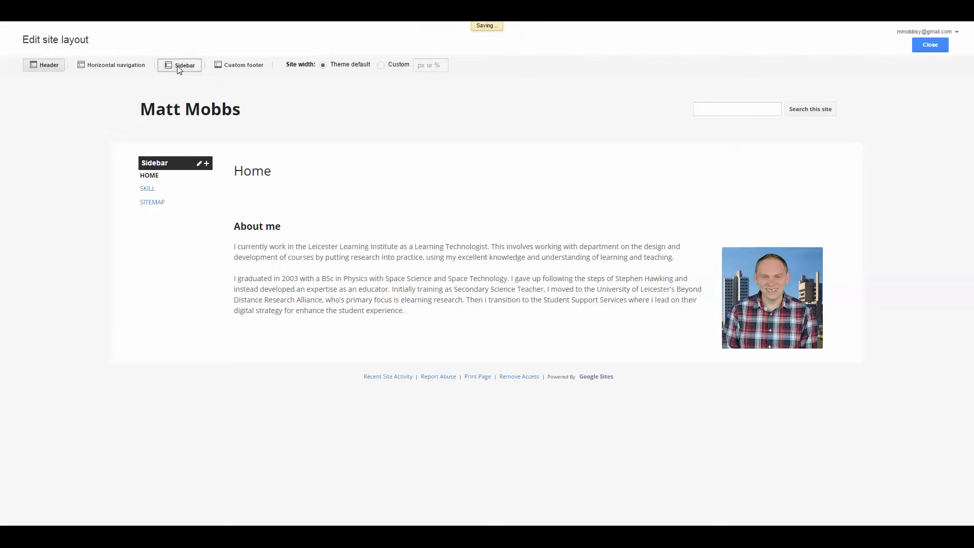
{"action": "left_click", "coordinate": [120, 68]}
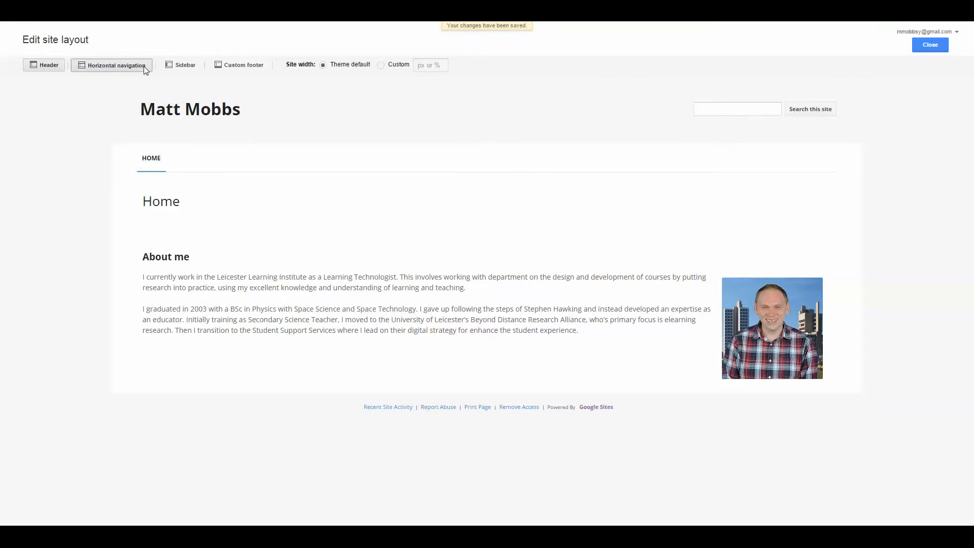
Remove the horizontal navigation, restore the sidebar and close the site layout editor
{"action": "left_click", "coordinate": [120, 65]}
{"action": "left_click", "coordinate": [185, 66]}
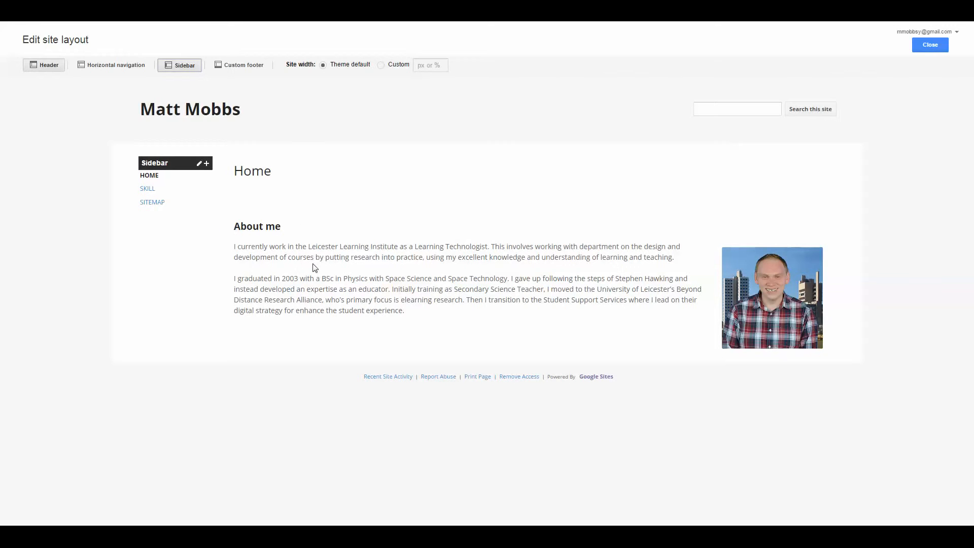
{"action": "mouse_move", "coordinate": [158, 189]}
{"action": "left_click", "coordinate": [924, 48]}
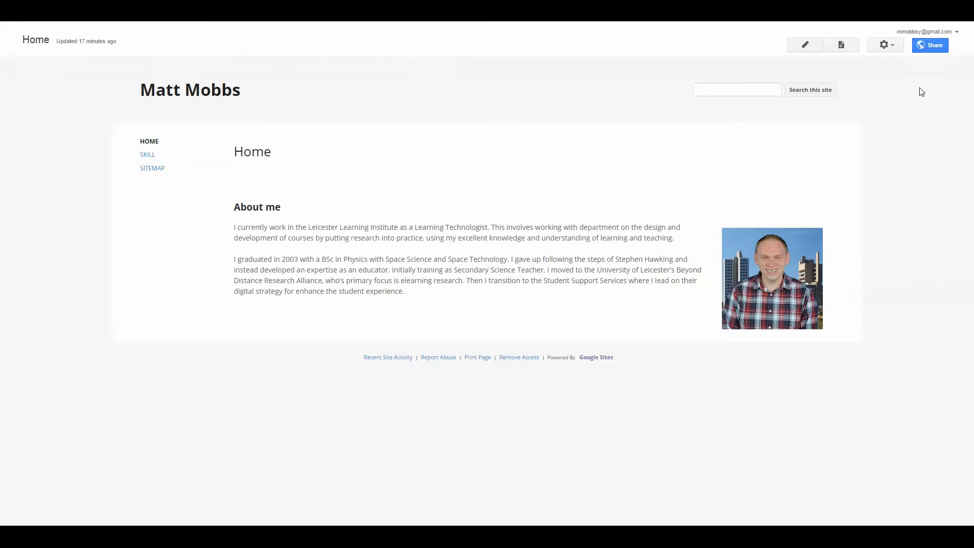
Examine the site's general management settings through to the access settings, including the options for who can access site activity
{"action": "left_click", "coordinate": [895, 49]}
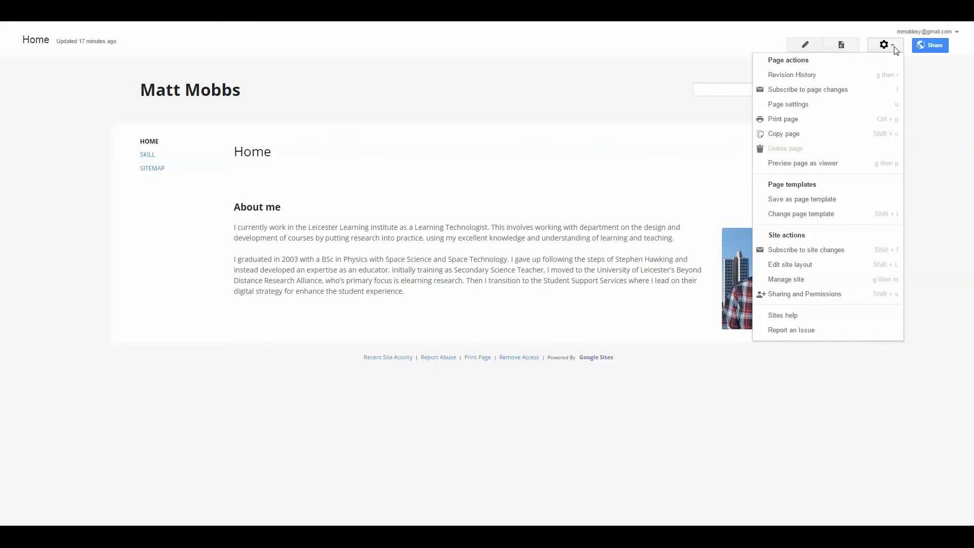
{"action": "left_click", "coordinate": [848, 286]}
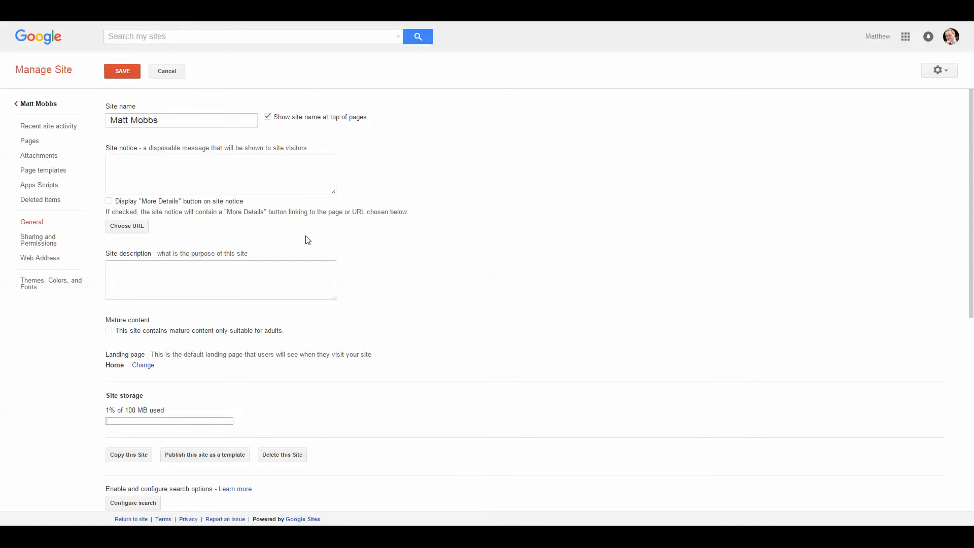
{"action": "scroll", "coordinate": [307, 235], "scroll_direction": "down", "scroll_amount": 2}
{"action": "scroll", "coordinate": [306, 236], "scroll_direction": "down", "scroll_amount": 4}
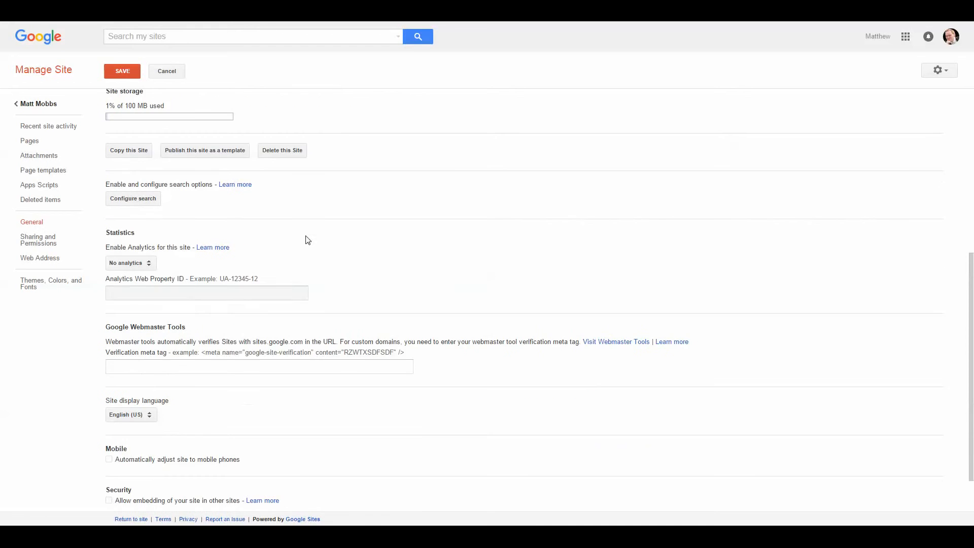
{"action": "scroll", "coordinate": [308, 240], "scroll_direction": "down", "scroll_amount": 2}
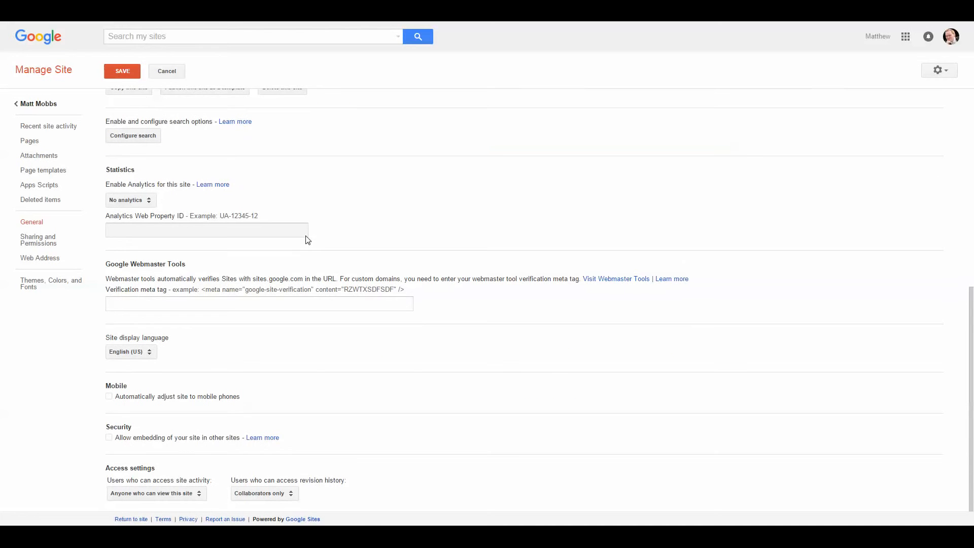
{"action": "scroll", "coordinate": [308, 240], "scroll_direction": "up", "scroll_amount": 1}
{"action": "scroll", "coordinate": [308, 240], "scroll_direction": "down", "scroll_amount": 1}
{"action": "left_click", "coordinate": [131, 491]}
{"action": "left_click", "coordinate": [197, 496]}
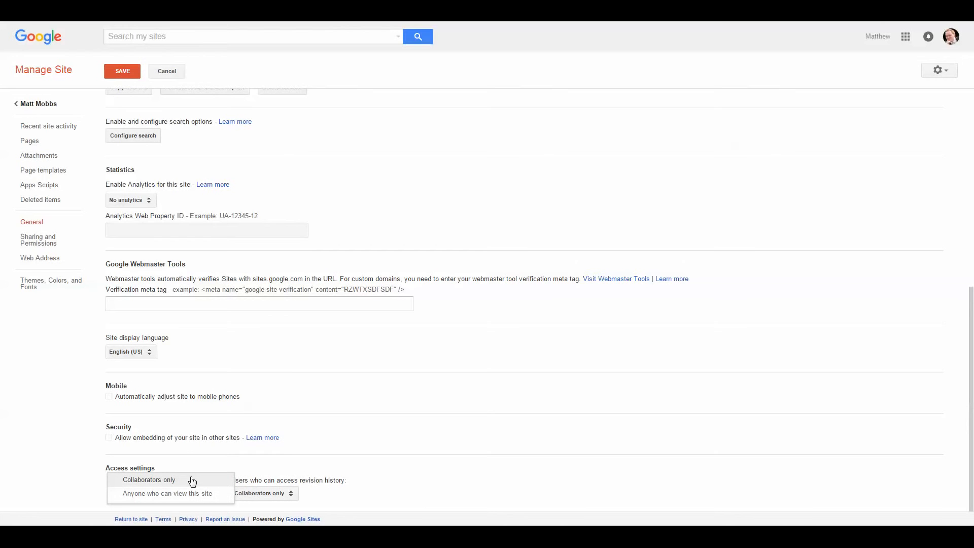
{"action": "left_click", "coordinate": [211, 465]}
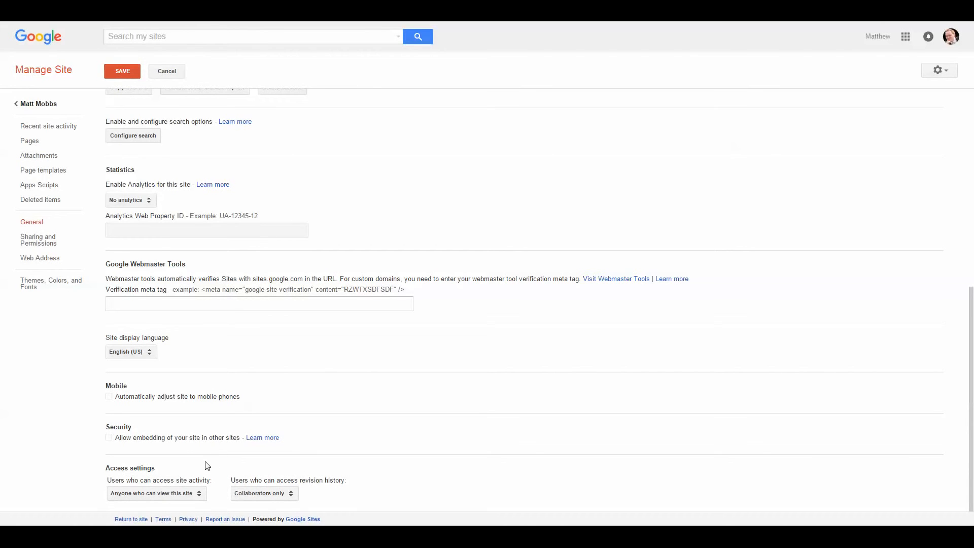
{"action": "scroll", "coordinate": [237, 453], "scroll_direction": "up", "scroll_amount": 4}
{"action": "scroll", "coordinate": [237, 455], "scroll_direction": "up", "scroll_amount": 1}
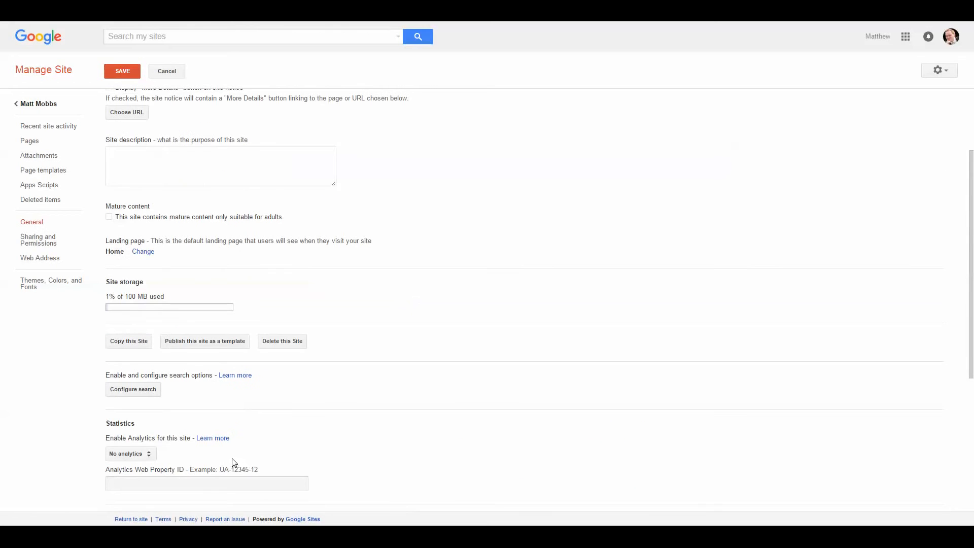
Review the site's recent activity, page hierarchy, attachments and page templates, and return to the general settings
{"action": "left_click", "coordinate": [38, 131]}
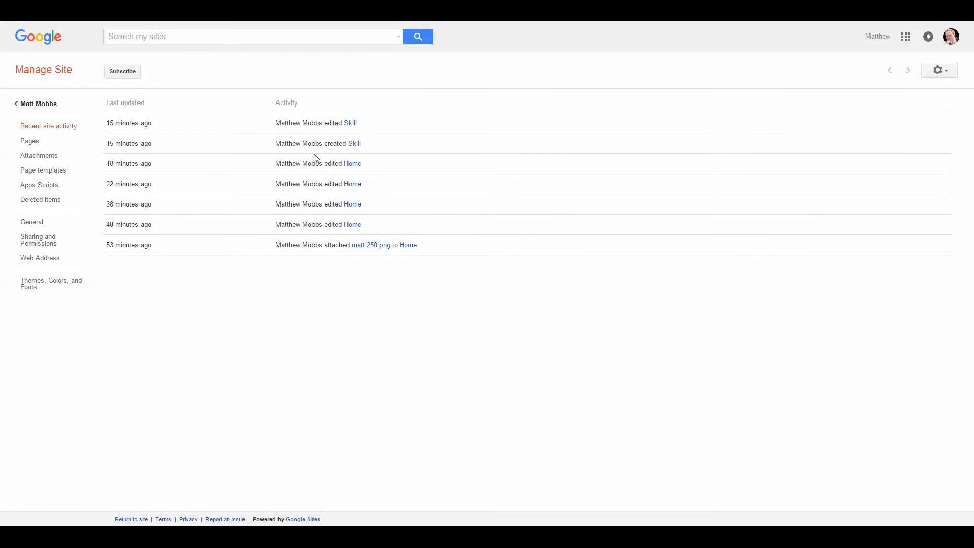
{"action": "left_click", "coordinate": [40, 147]}
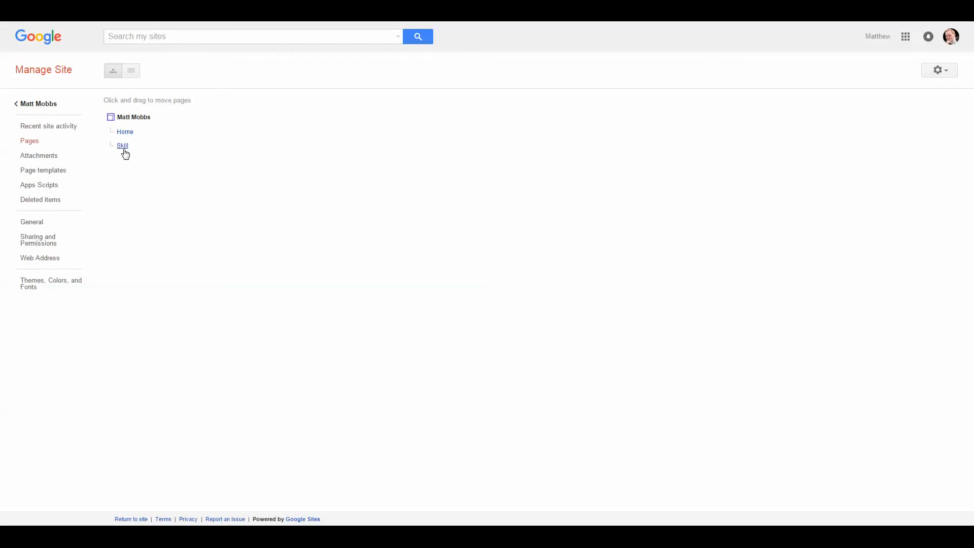
{"action": "left_click", "coordinate": [55, 157]}
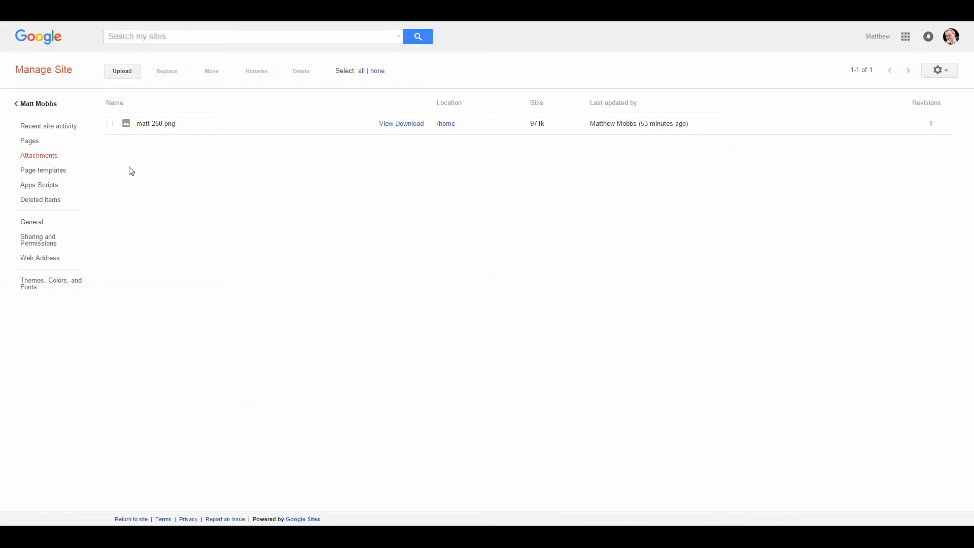
{"action": "left_click", "coordinate": [63, 175]}
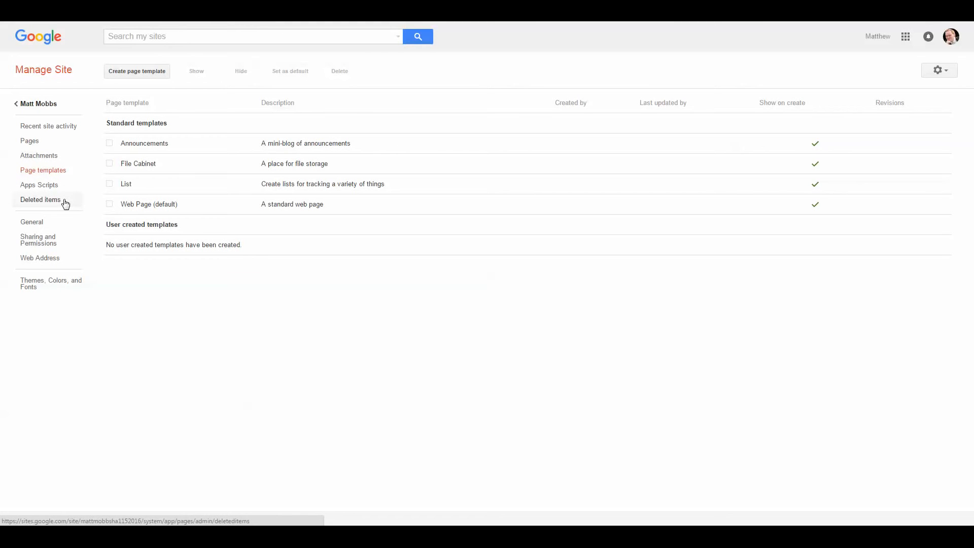
{"action": "left_click", "coordinate": [56, 226]}
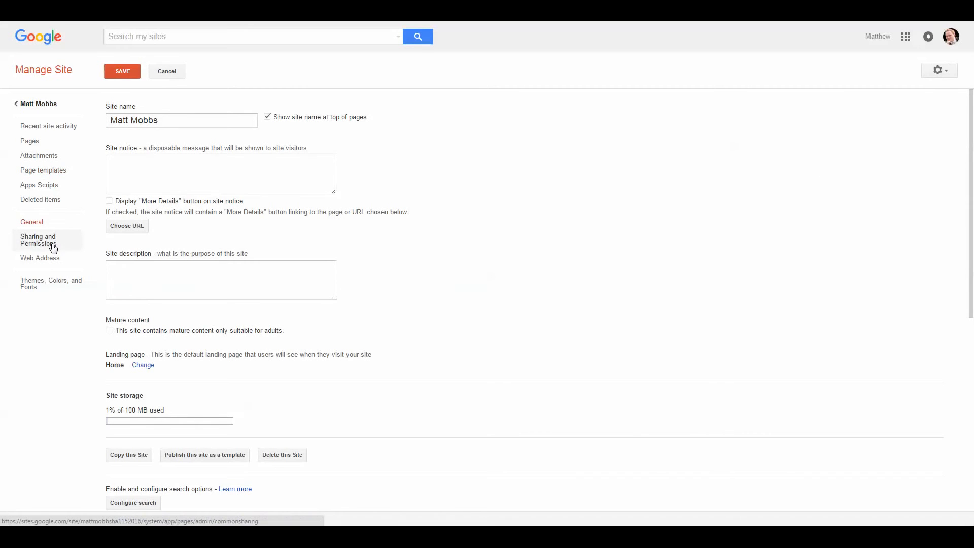
Preview the Iceberg base theme and inspect the styling options for the site header, horizontal navigation and content area gadgets
{"action": "left_click", "coordinate": [52, 284]}
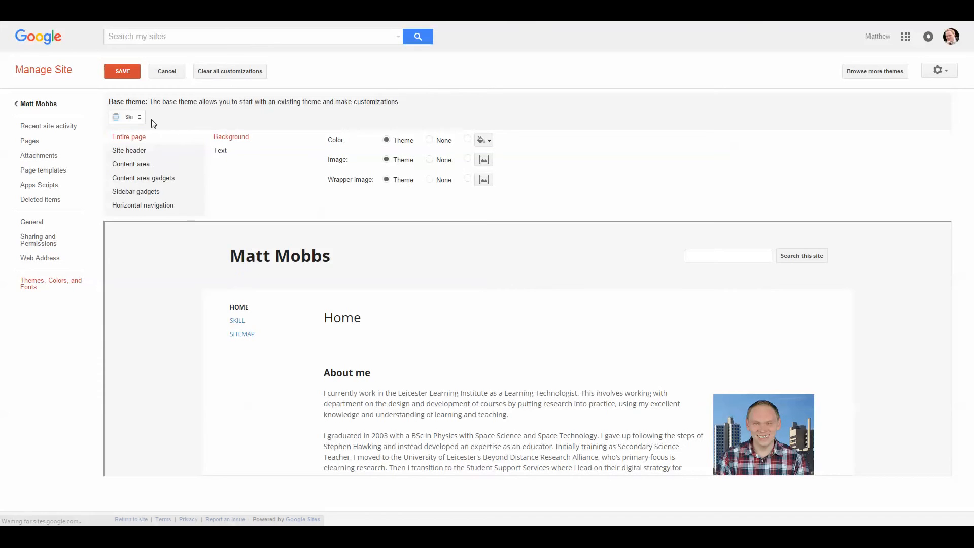
{"action": "left_click", "coordinate": [137, 122]}
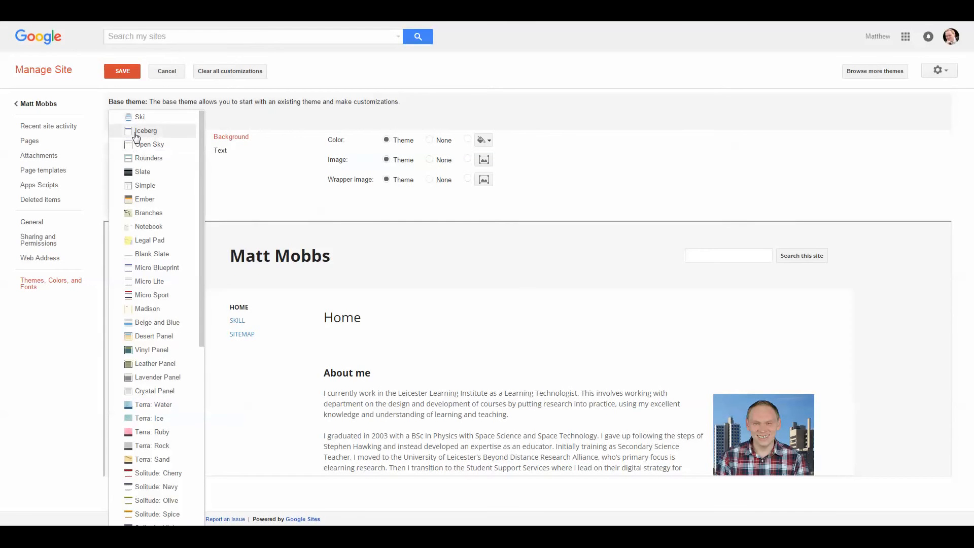
{"action": "left_click", "coordinate": [131, 136]}
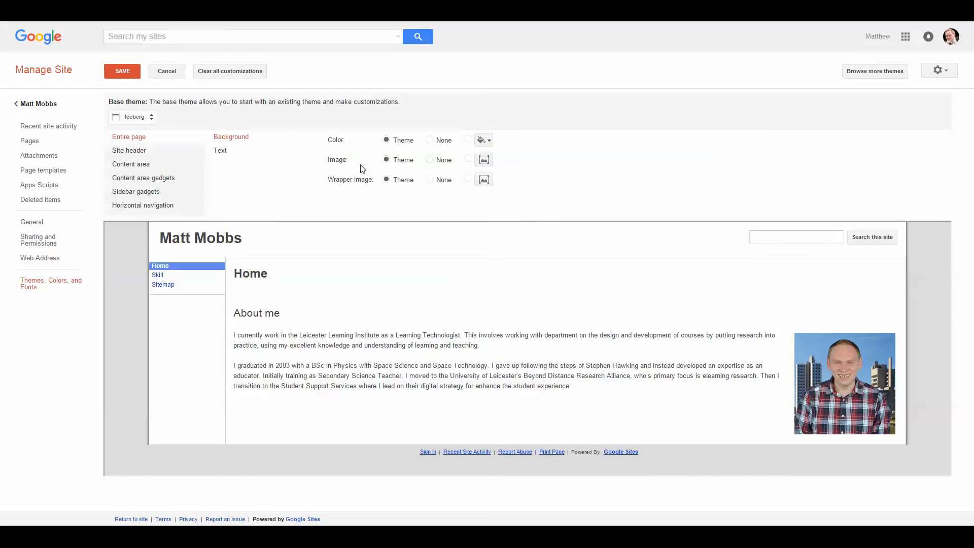
{"action": "left_click", "coordinate": [172, 151]}
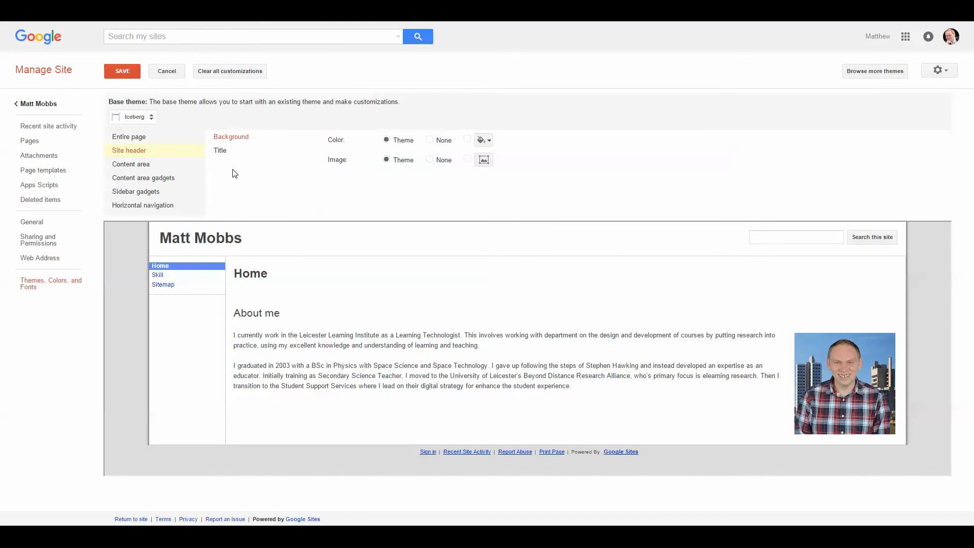
{"action": "left_click", "coordinate": [163, 205]}
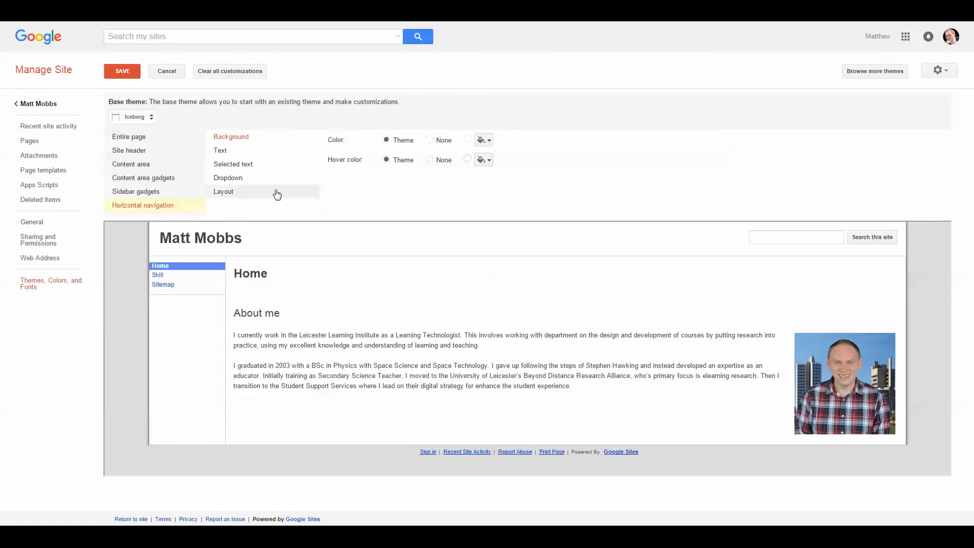
{"action": "left_click", "coordinate": [173, 179]}
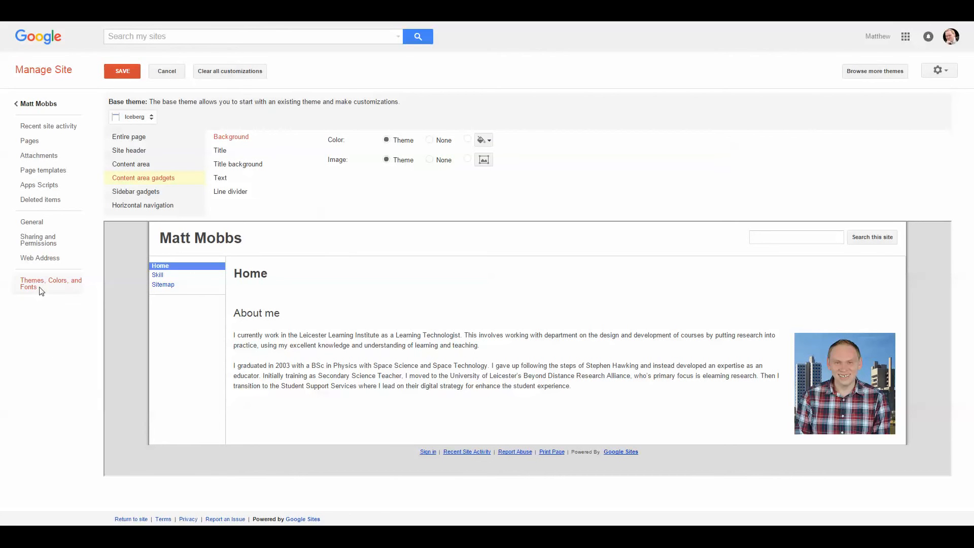
Leave the theme settings without saving and set the site's sharing visibility to Off - Specific people
{"action": "left_click", "coordinate": [19, 240]}
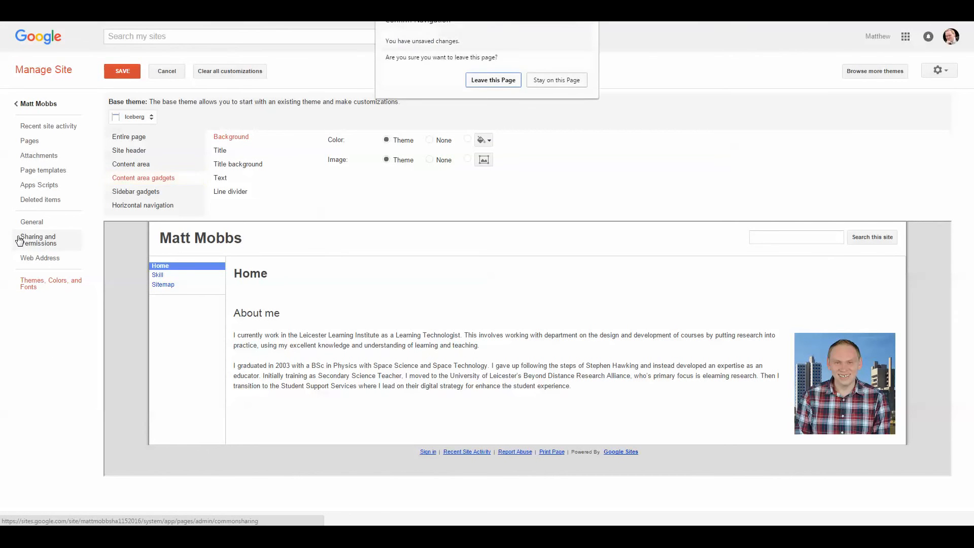
{"action": "left_click", "coordinate": [493, 79]}
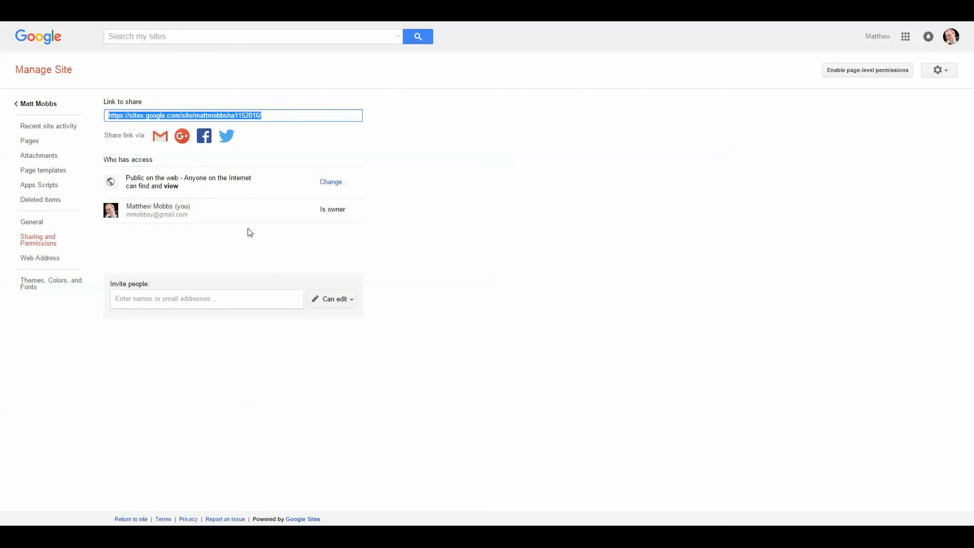
{"action": "left_click", "coordinate": [332, 184]}
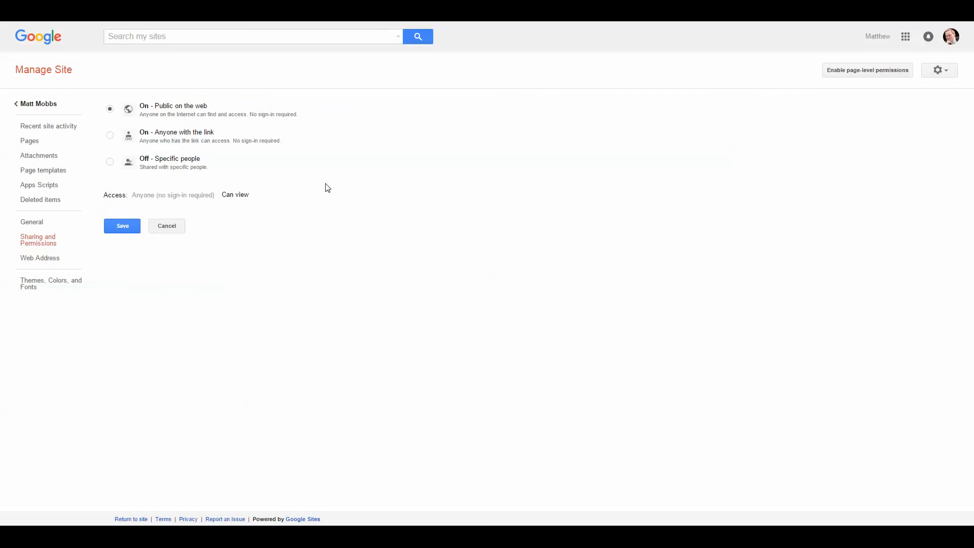
{"action": "left_click", "coordinate": [110, 162]}
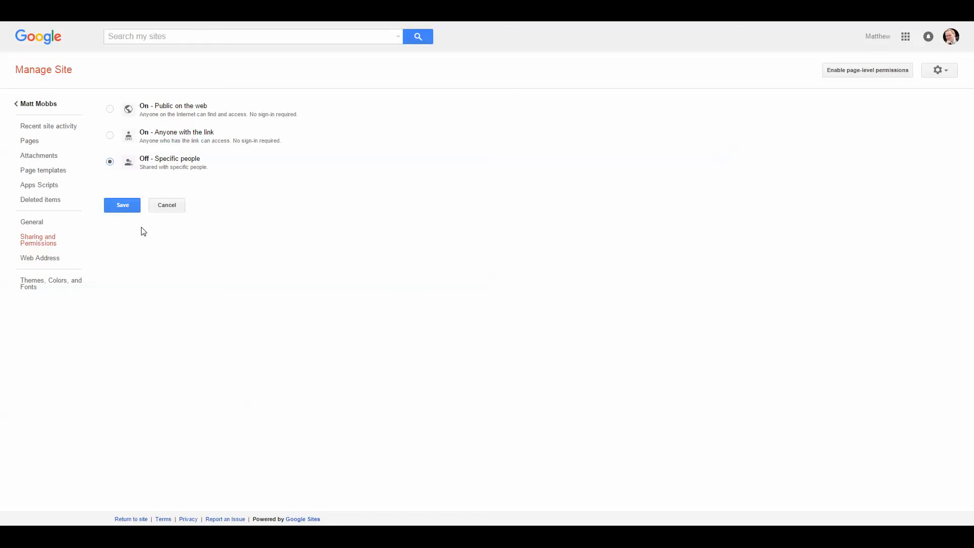
{"action": "left_click", "coordinate": [129, 207]}
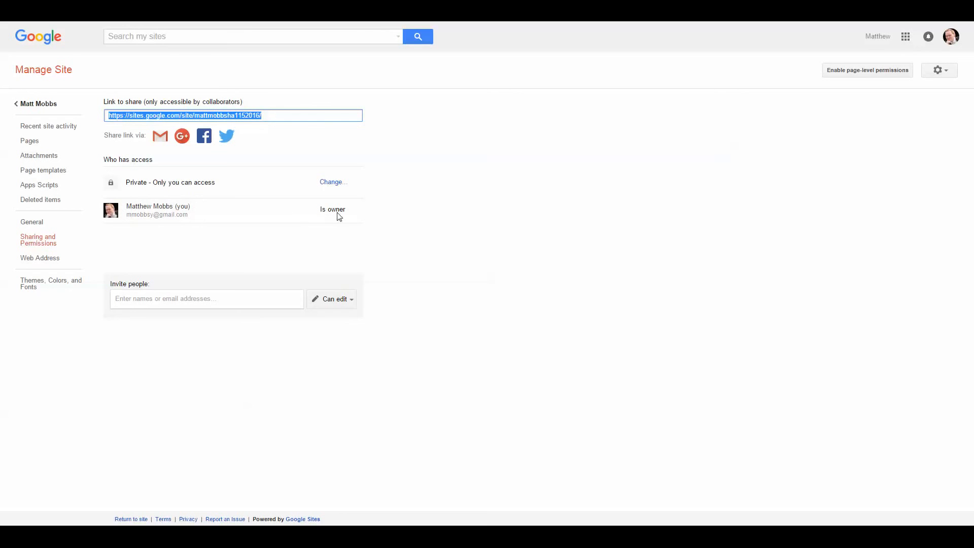
Invite the first suggested contact matching the person's name as "Is owner" and send the invitation with notification enabled
{"action": "left_click", "coordinate": [129, 300]}
{"action": "type", "text": "matt"}
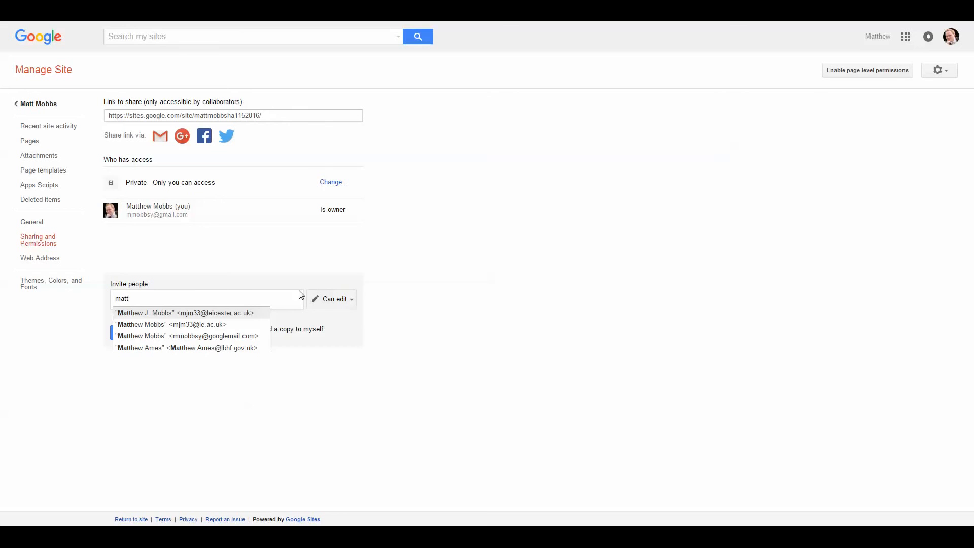
{"action": "left_click", "coordinate": [223, 314]}
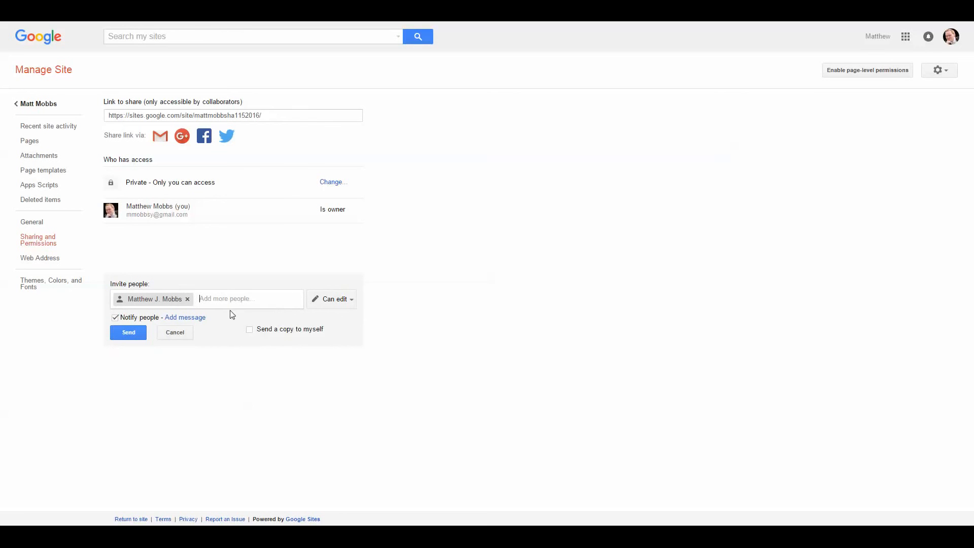
{"action": "left_click", "coordinate": [345, 304]}
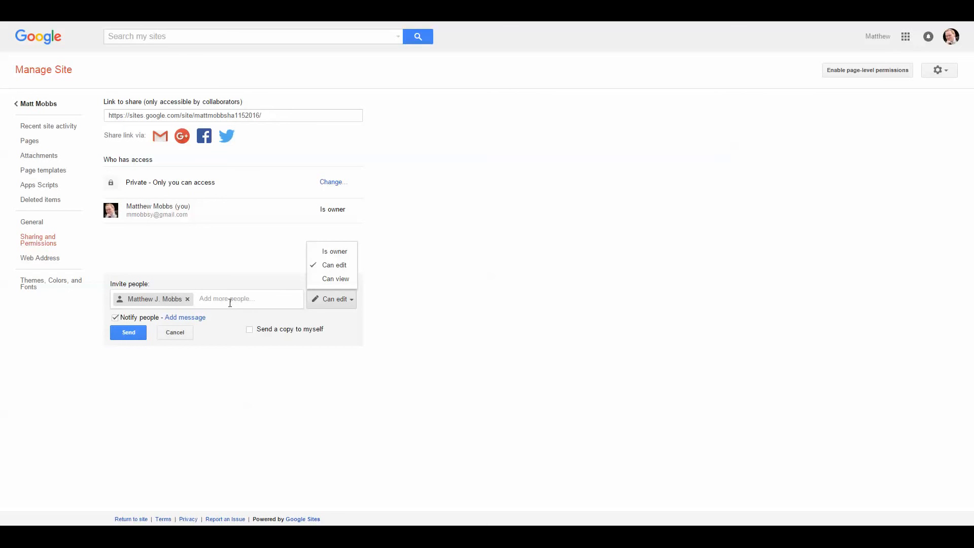
{"action": "left_click", "coordinate": [338, 252]}
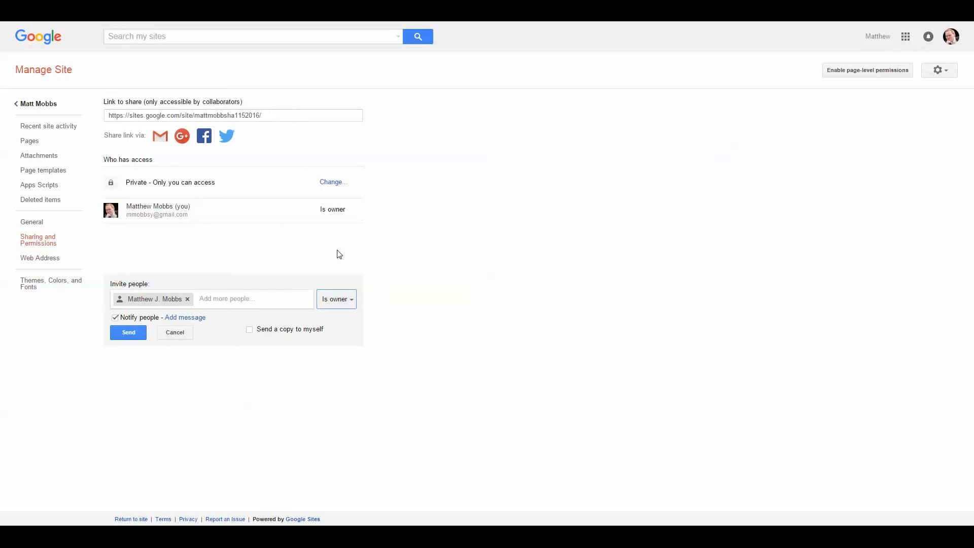
{"action": "left_click", "coordinate": [129, 333]}
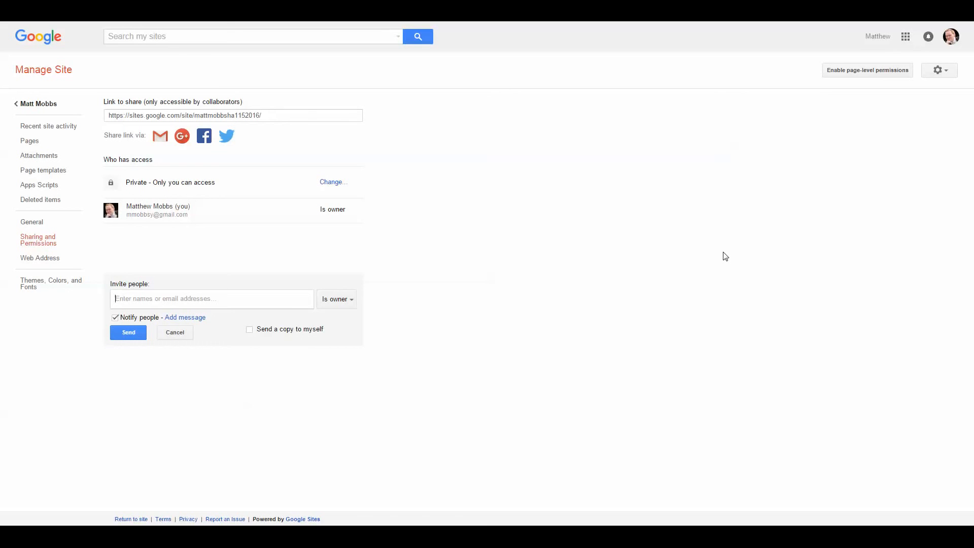